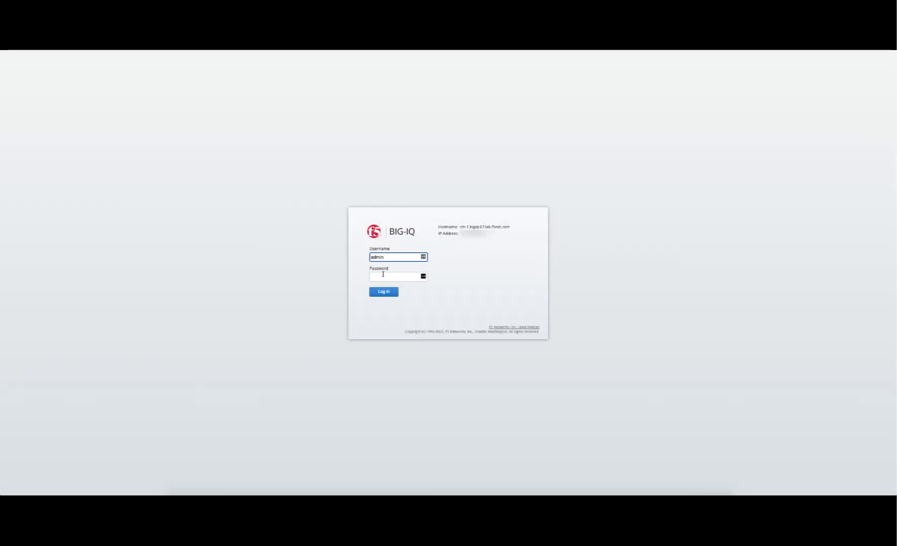
Step: Enter the admin password and submit the BIG-IQ login
key(Tab)
key(Return)
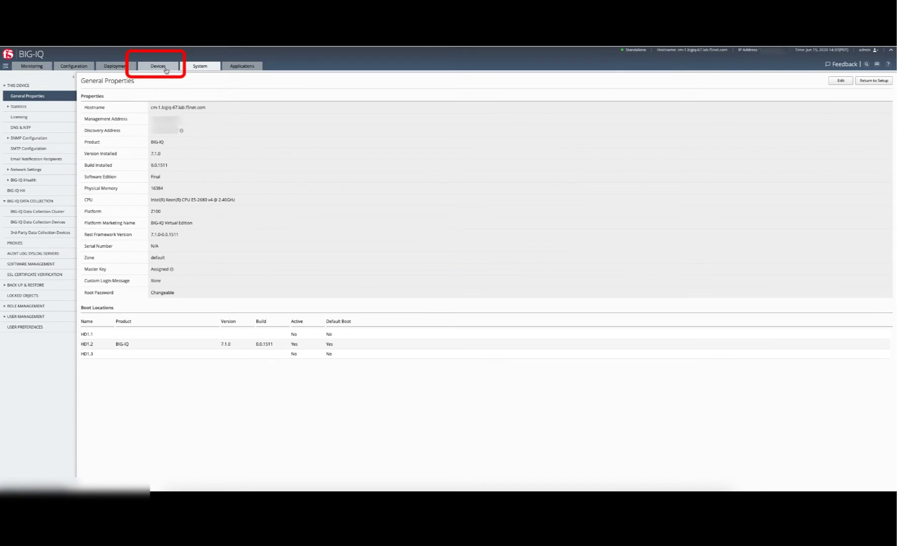
Step: Open bigip-12.lab.fp.f5net.com from the managed BIG-IP Devices list
click(167, 70)
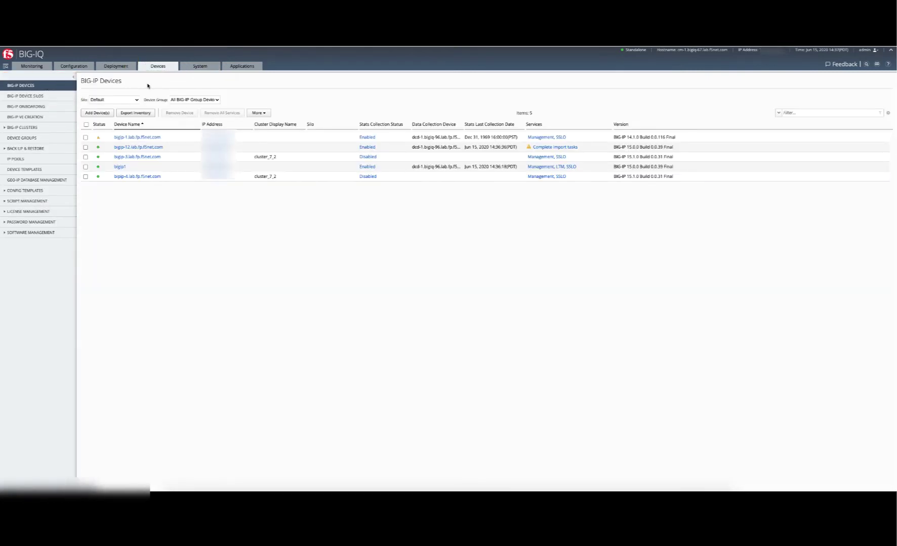
click(128, 149)
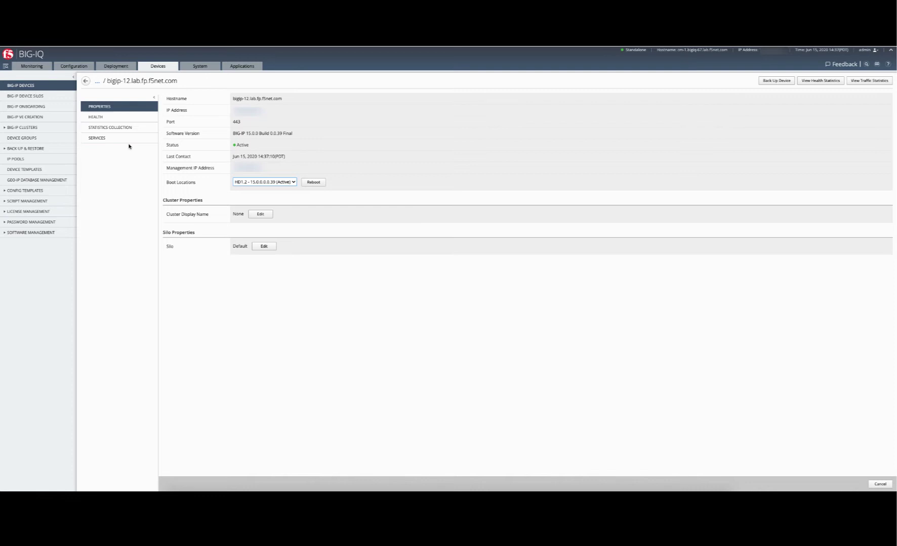
Step: Show bigip-12's Services page, with LTM and SSL Orchestrator status
click(129, 143)
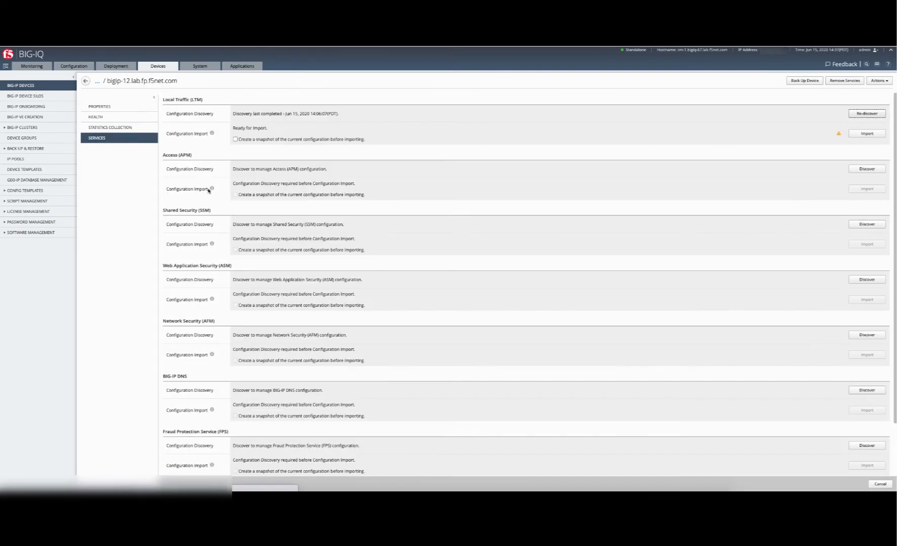
scroll(222, 194, down, 2)
scroll(223, 197, down, 1)
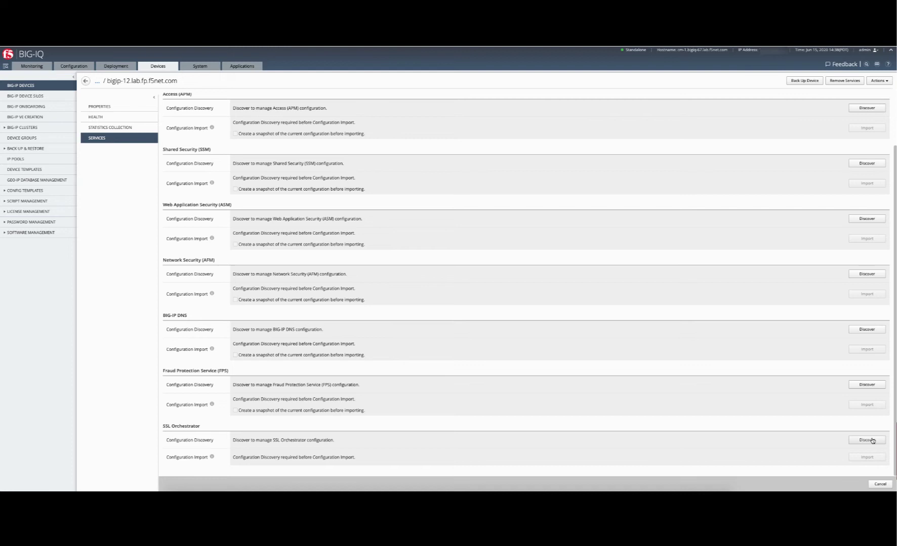
Step: Run Discover on bigip-12's SSL Orchestrator until it reads Ready for Import
click(869, 441)
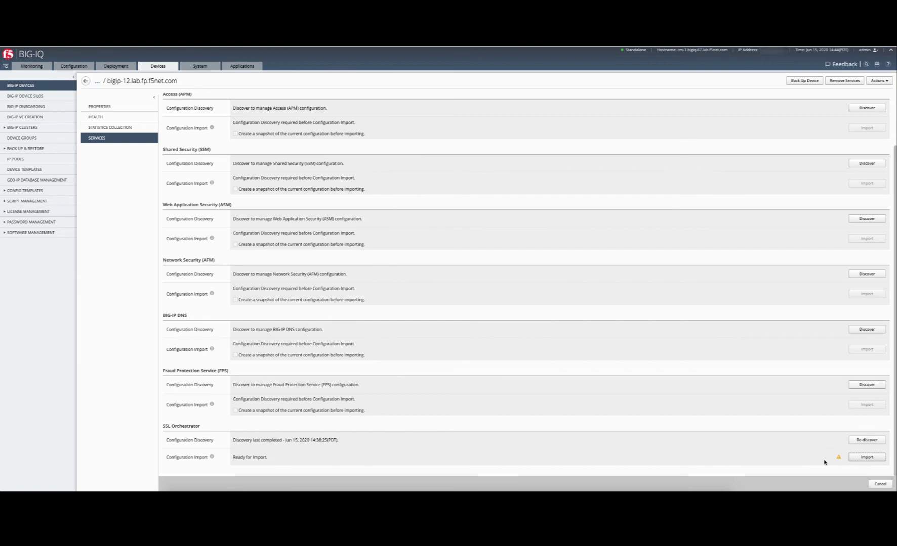
Step: Import SSL Orchestrator and set the device Logging Level to Errors
click(867, 457)
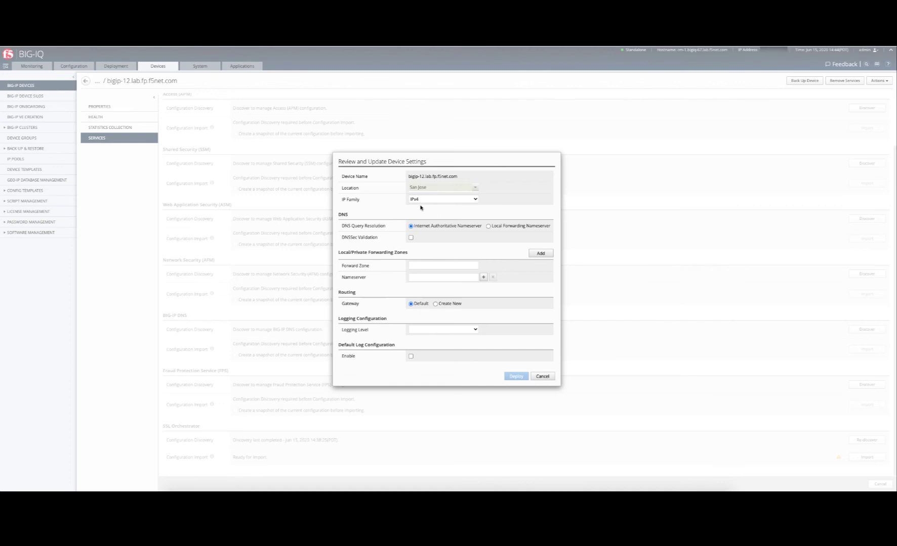
click(422, 274)
click(417, 334)
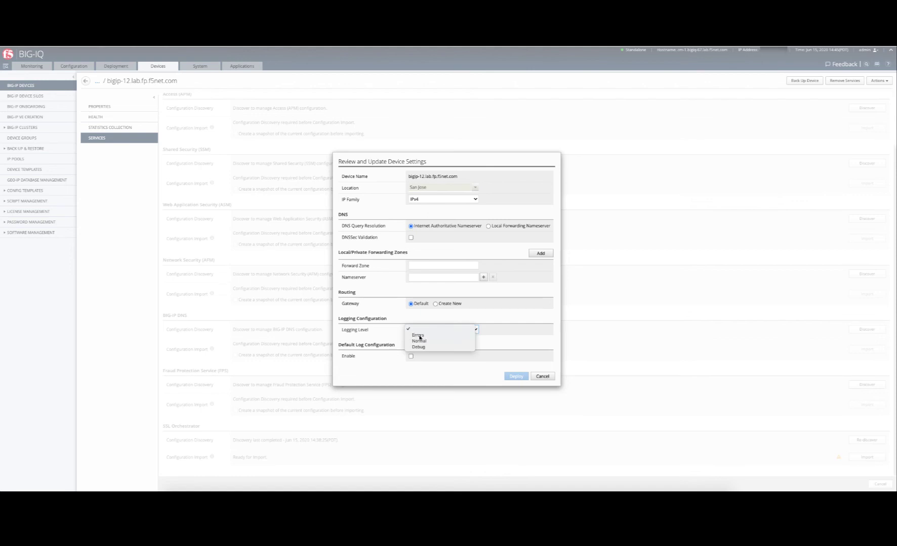
click(419, 337)
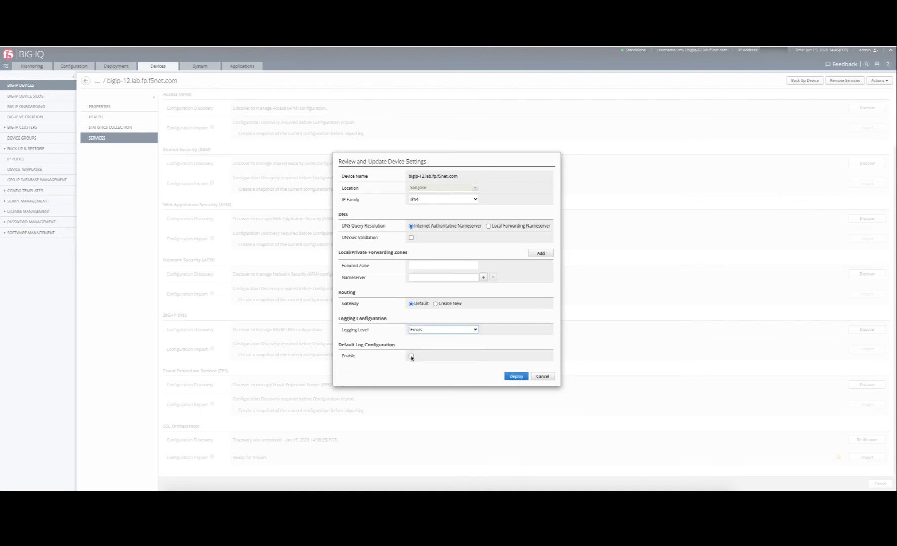
Step: Enable Default Log Configuration: Per-Request Policy at Warning, SMTPS at Emergency
click(411, 356)
click(426, 333)
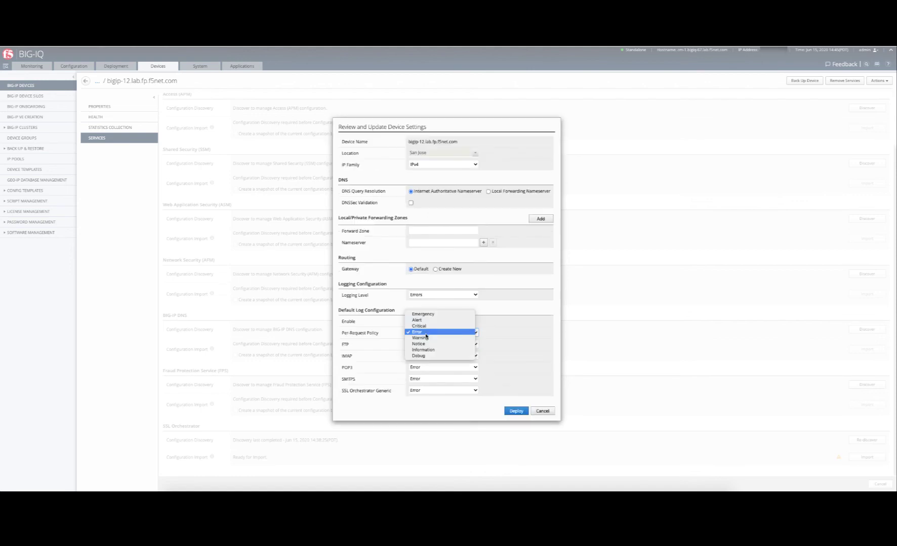
click(426, 339)
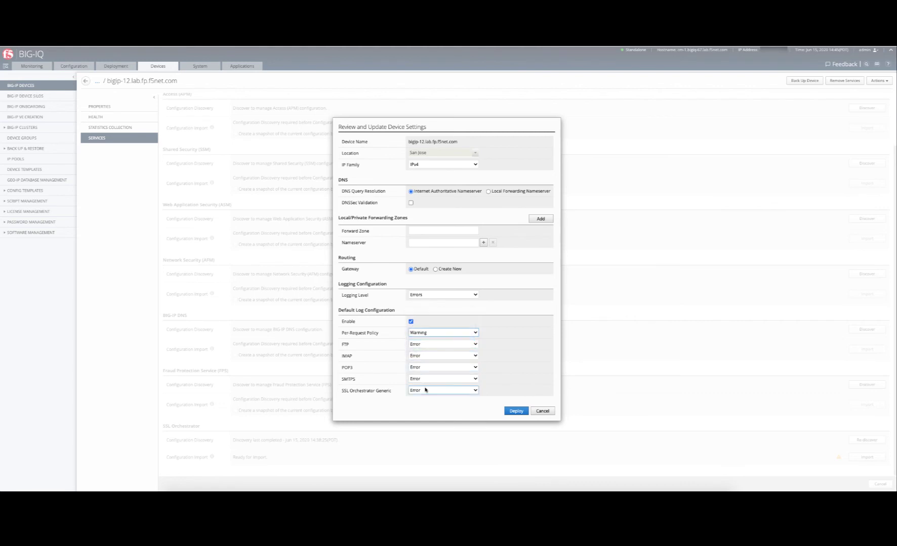
click(431, 381)
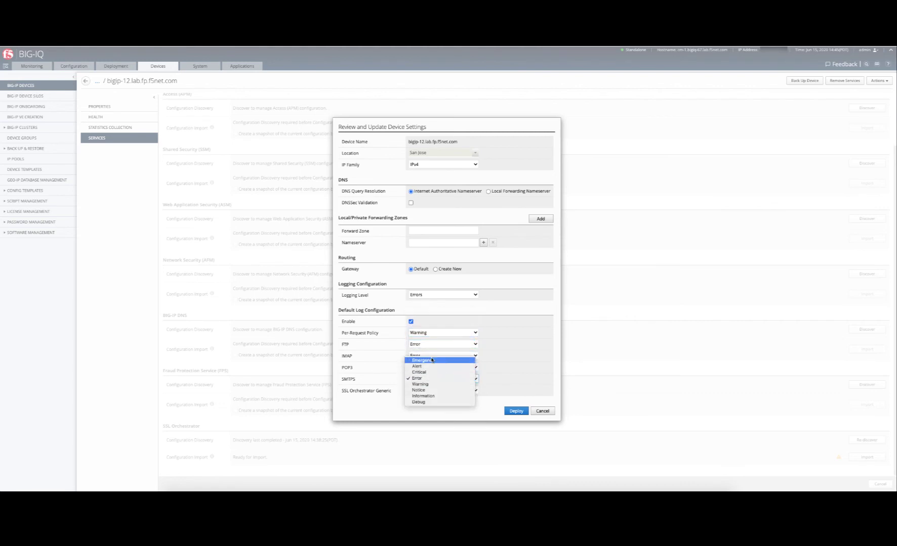
click(431, 362)
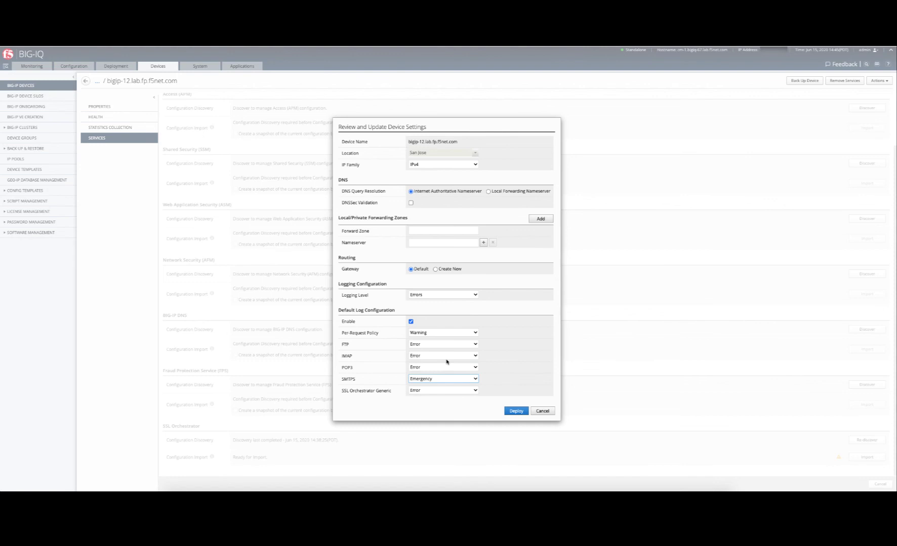
Step: Deploy the reviewed bigip-12 device settings and wait while deployment runs
click(518, 414)
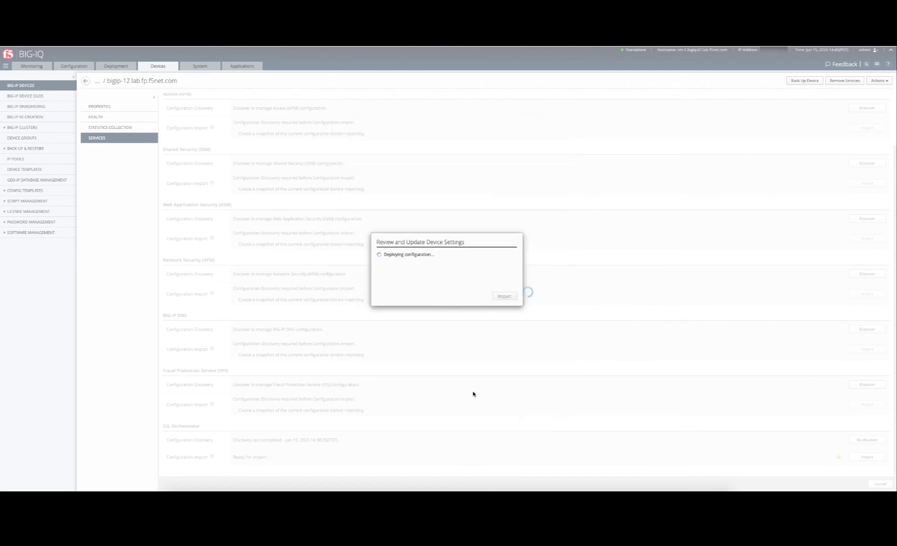